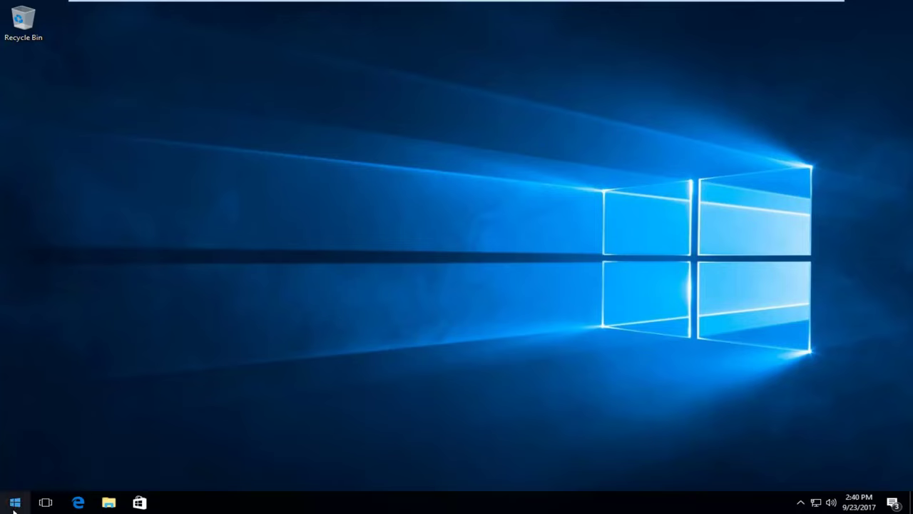
# Search the Start menu for 'printer'
pyautogui.click(14, 503)
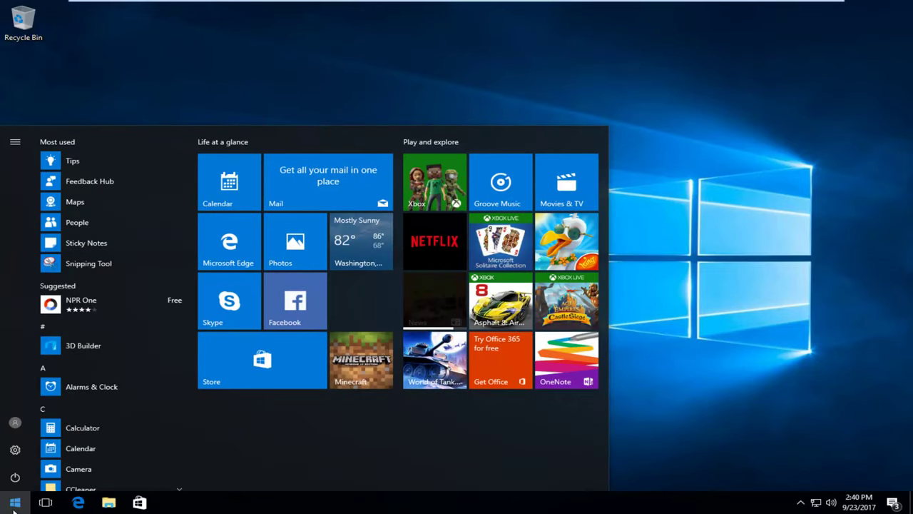
pyautogui.write('p')
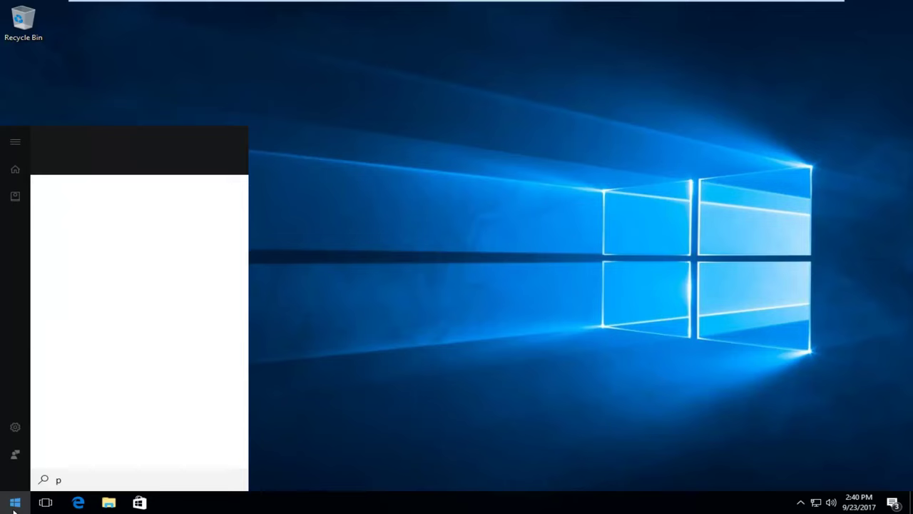
pyautogui.write('rinter')
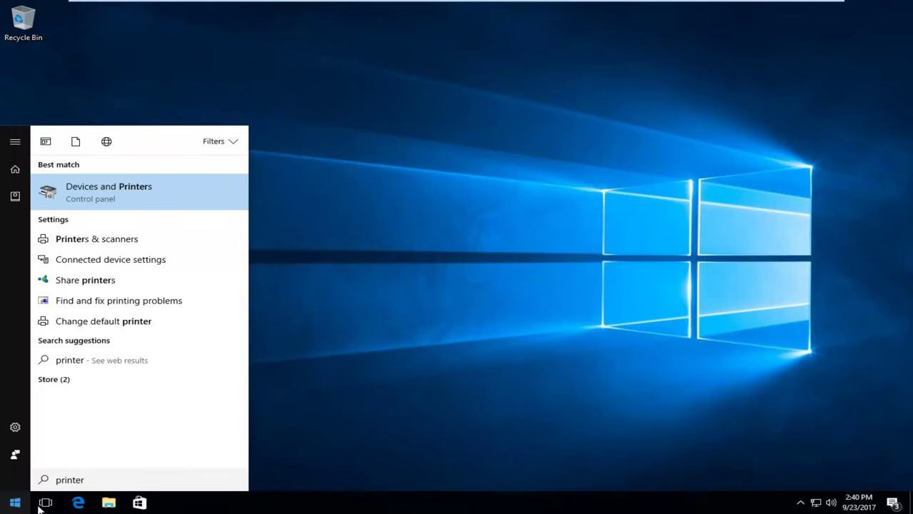
# Open Devices and Printers from the search results and start Add a printer, which finds no devices
pyautogui.click(85, 196)
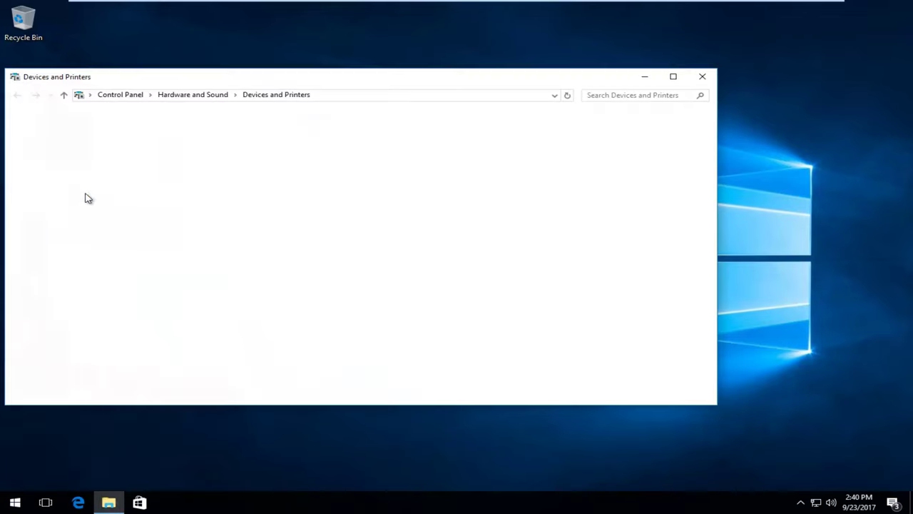
pyautogui.moveTo(194, 78); pyautogui.dragTo(231, 85)
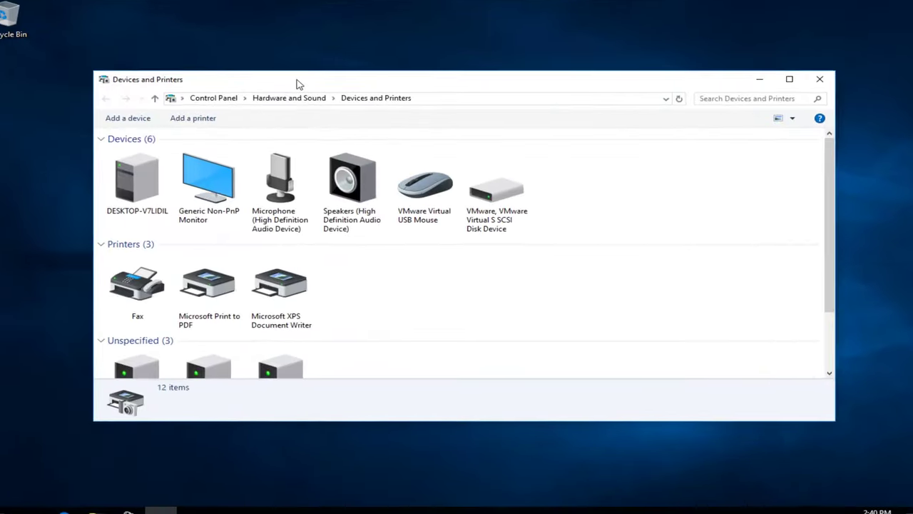
pyautogui.click(176, 122)
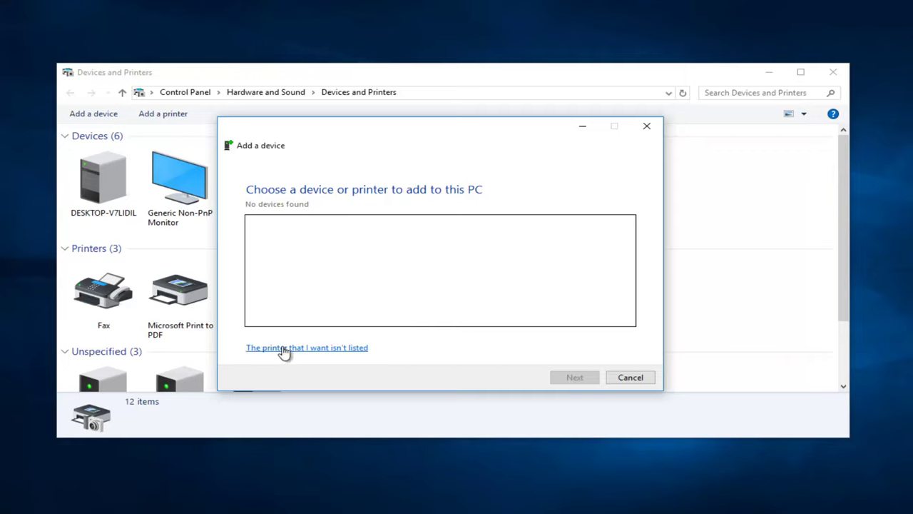
# Choose to add a local printer with manual settings since the printer wasn't listed
pyautogui.click(305, 348)
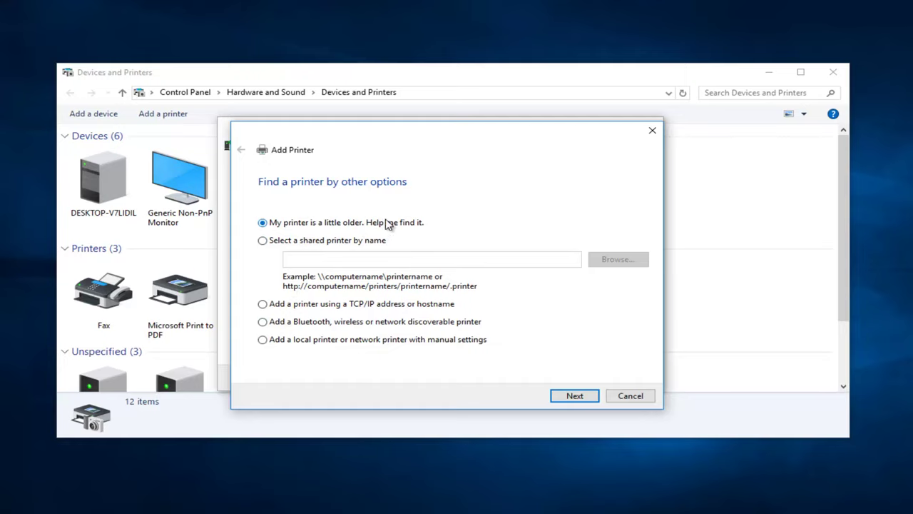
pyautogui.moveTo(363, 135); pyautogui.dragTo(355, 125)
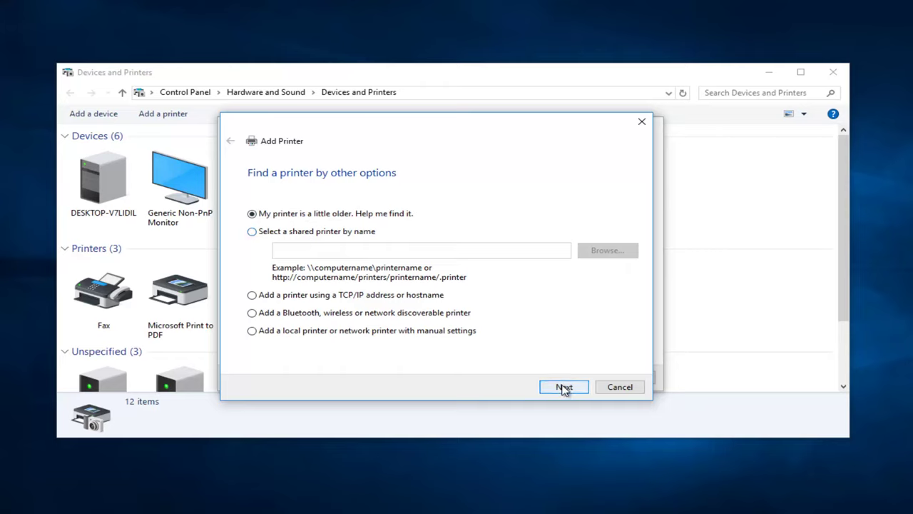
pyautogui.click(253, 332)
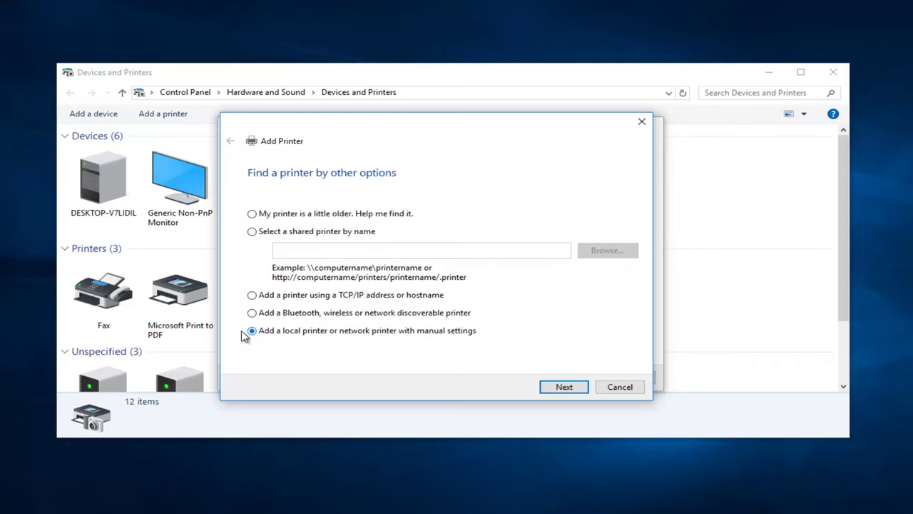
pyautogui.moveTo(350, 131); pyautogui.dragTo(362, 128)
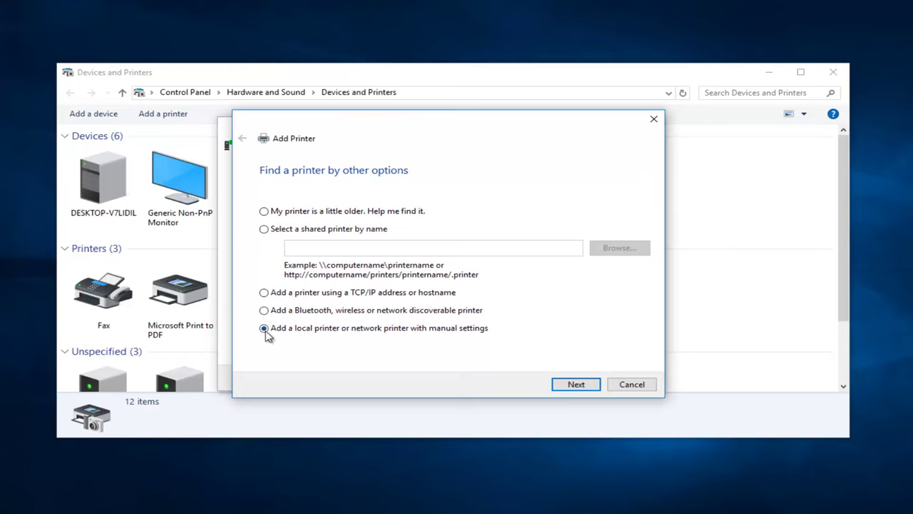
pyautogui.click(577, 386)
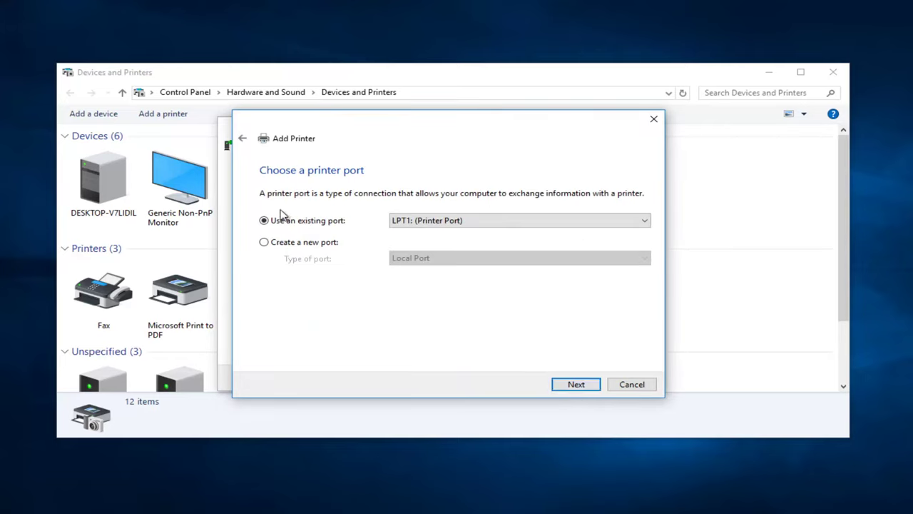
# Keep LPT1: (Printer Port) as the printer port and continue to the driver page
pyautogui.click(436, 224)
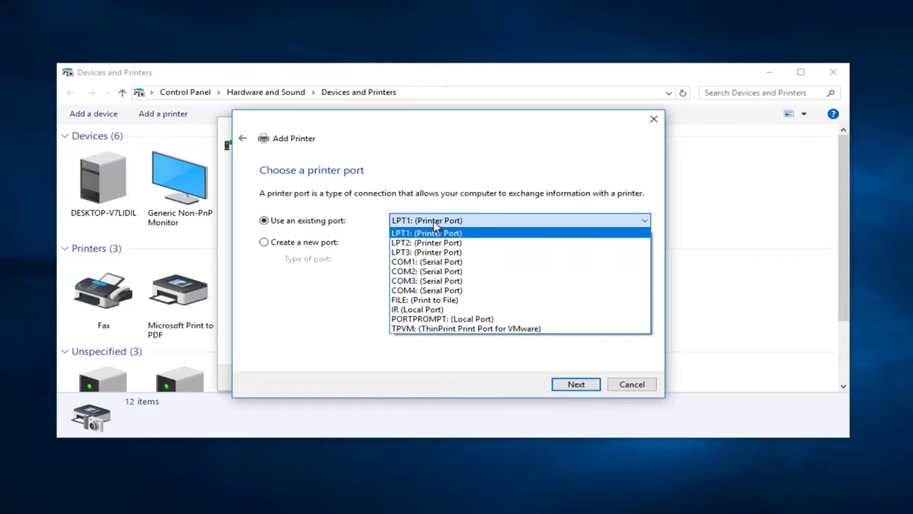
pyautogui.click(434, 223)
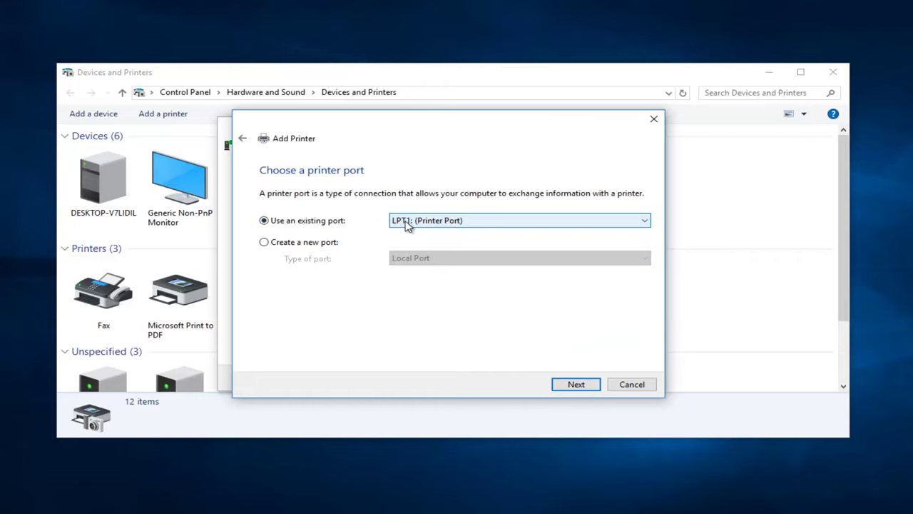
pyautogui.click(576, 384)
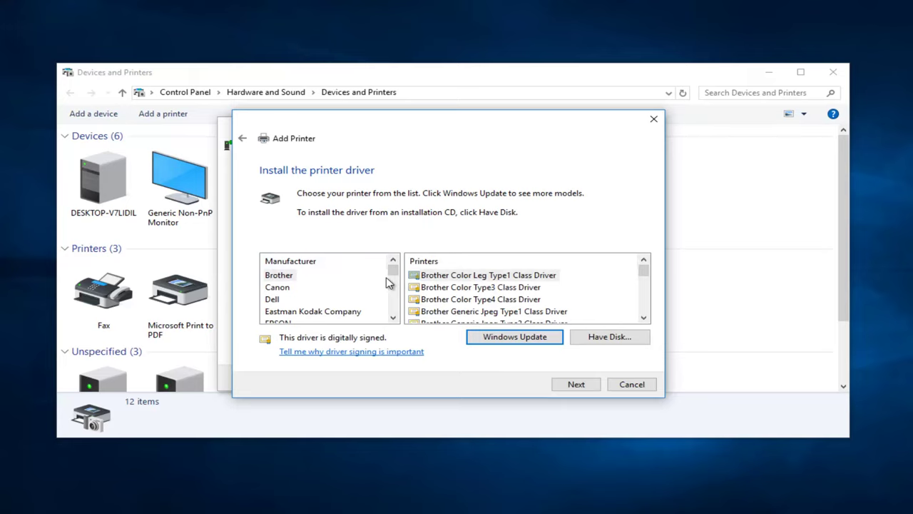
# Pick HP as manufacturer and select the HP Color LaserJet 2500 PS Class Driver
pyautogui.click(275, 299)
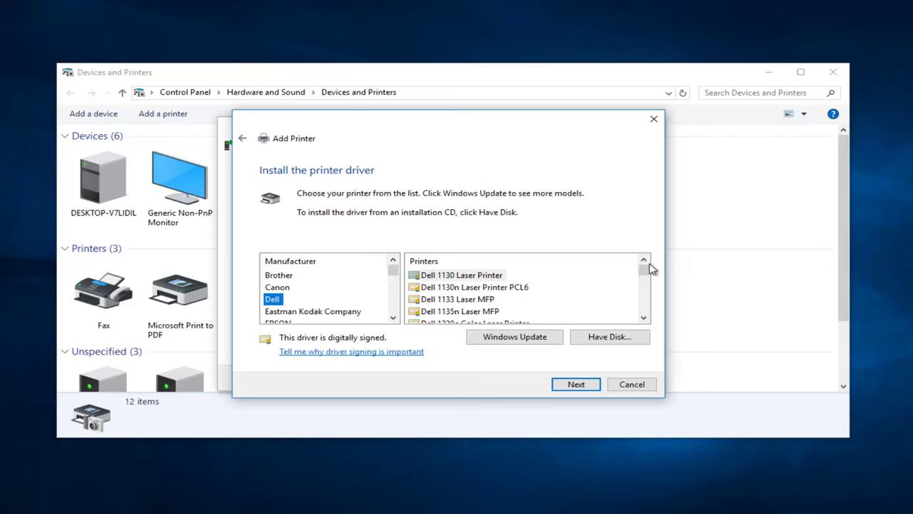
pyautogui.click(644, 285)
pyautogui.scroll(-15, 632, 292)
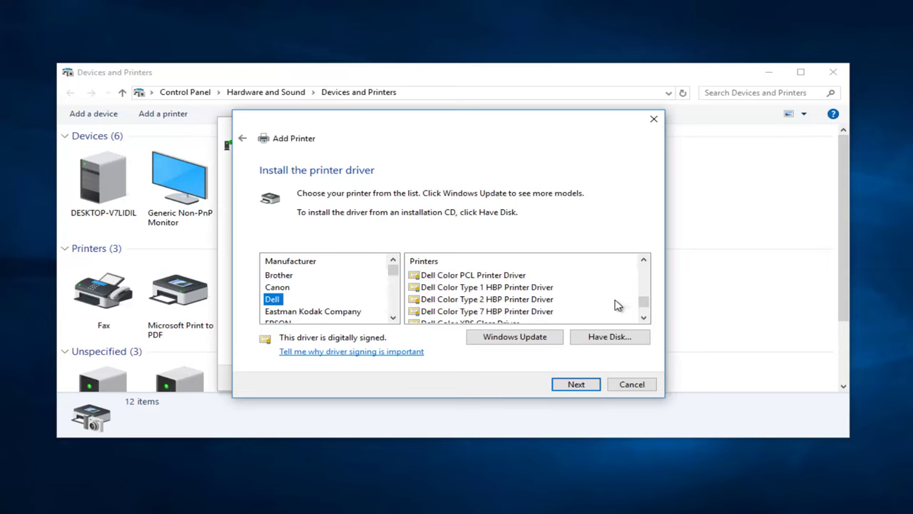
pyautogui.scroll(6, 507, 293)
pyautogui.scroll(8, 481, 314)
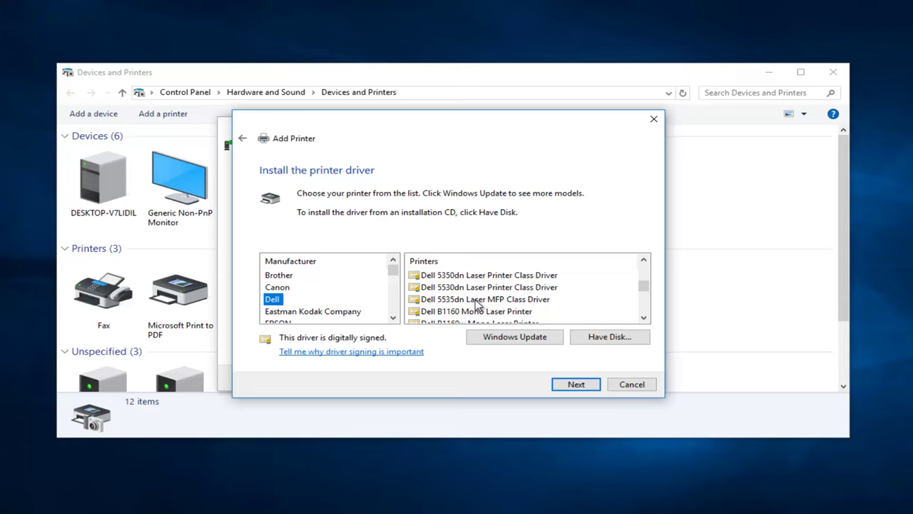
pyautogui.scroll(5, 477, 303)
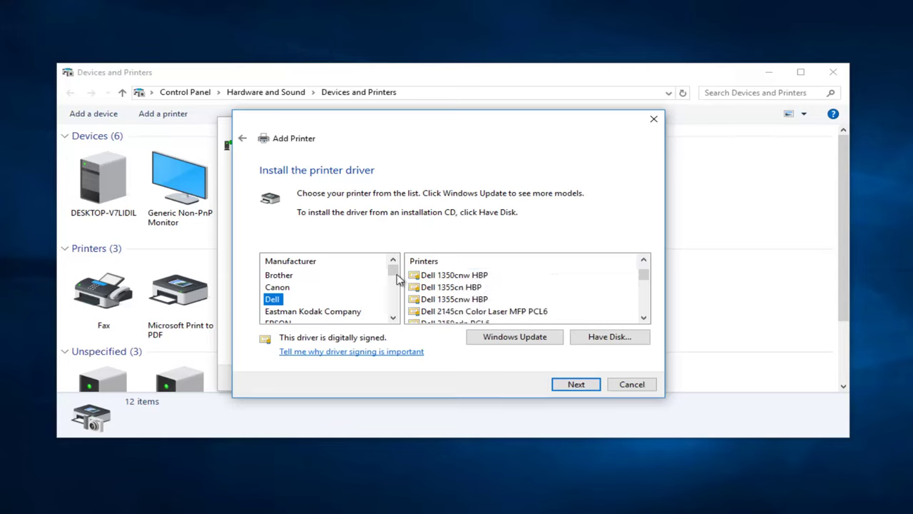
pyautogui.click(283, 288)
pyautogui.click(276, 300)
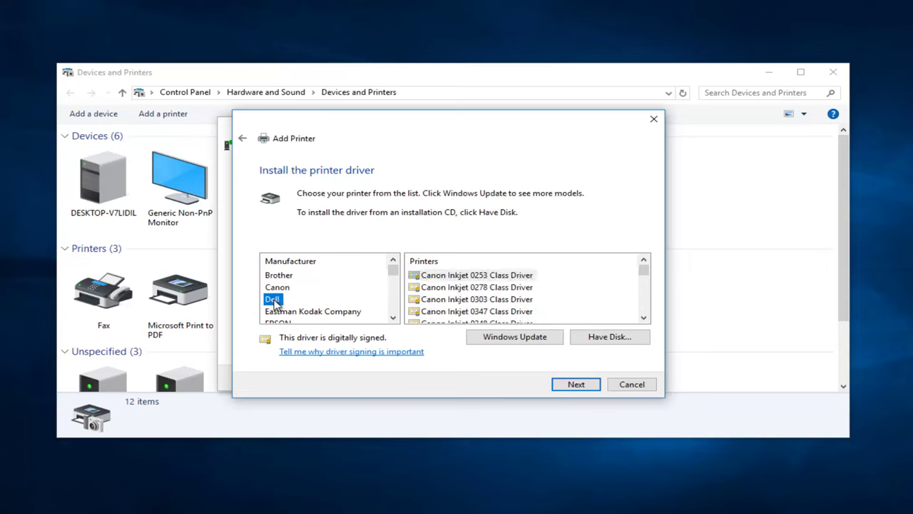
pyautogui.scroll(-2, 288, 298)
pyautogui.scroll(-5, 288, 298)
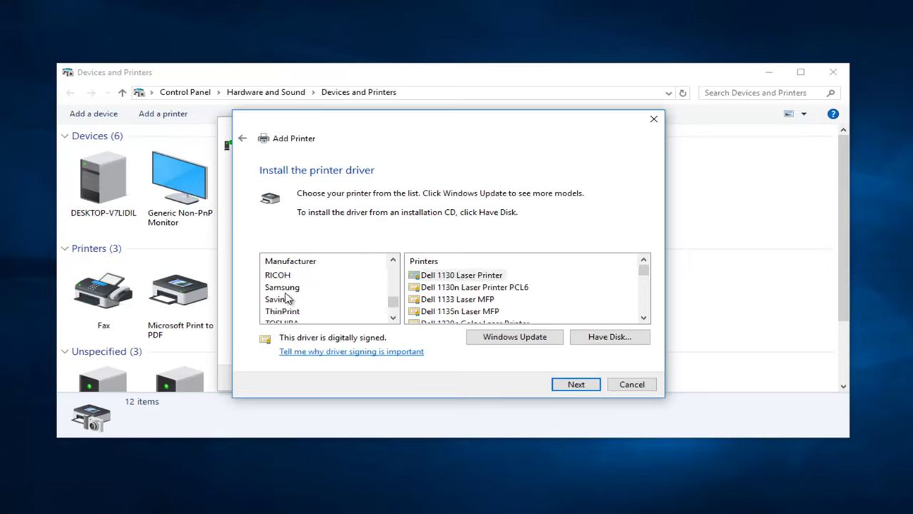
pyautogui.scroll(6, 289, 298)
pyautogui.scroll(-3, 288, 298)
pyautogui.scroll(-3, 288, 298)
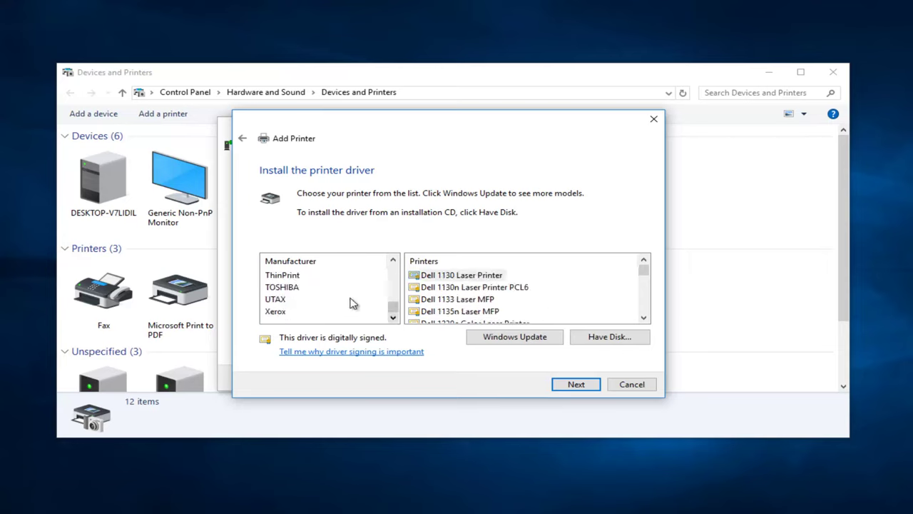
pyautogui.scroll(6, 310, 302)
pyautogui.scroll(-1, 303, 305)
pyautogui.click(275, 288)
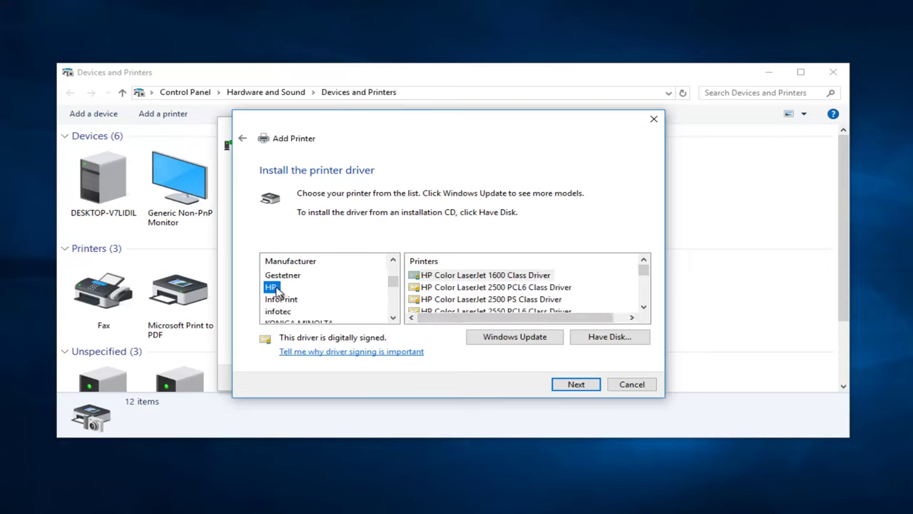
pyautogui.click(510, 299)
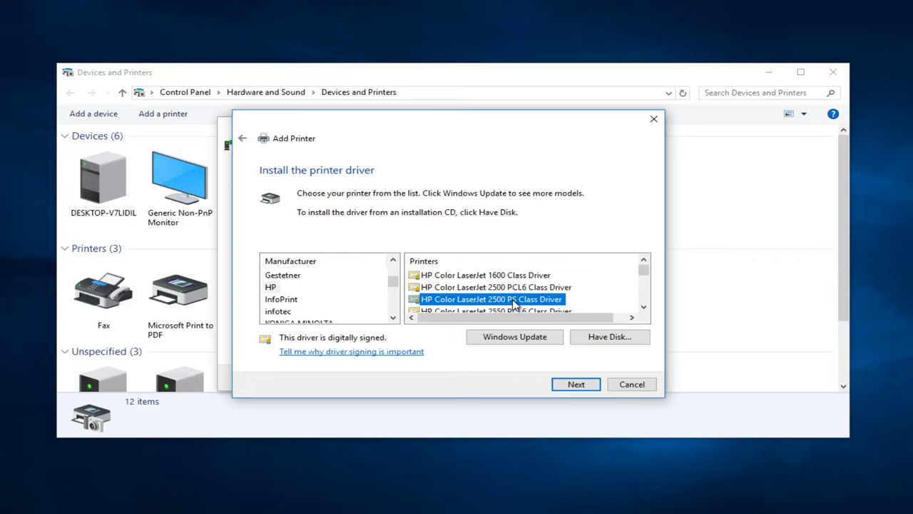
# Install the printer under its default name and finish the wizard
pyautogui.click(574, 389)
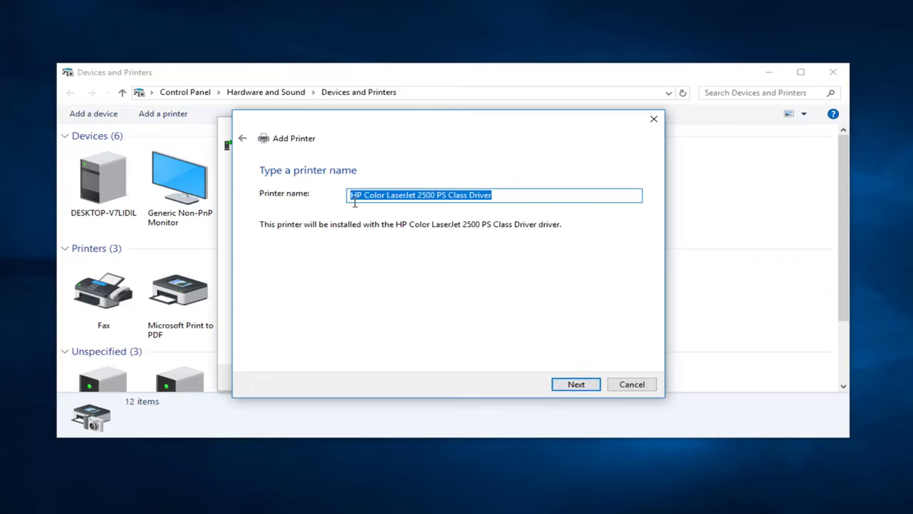
pyautogui.click(576, 385)
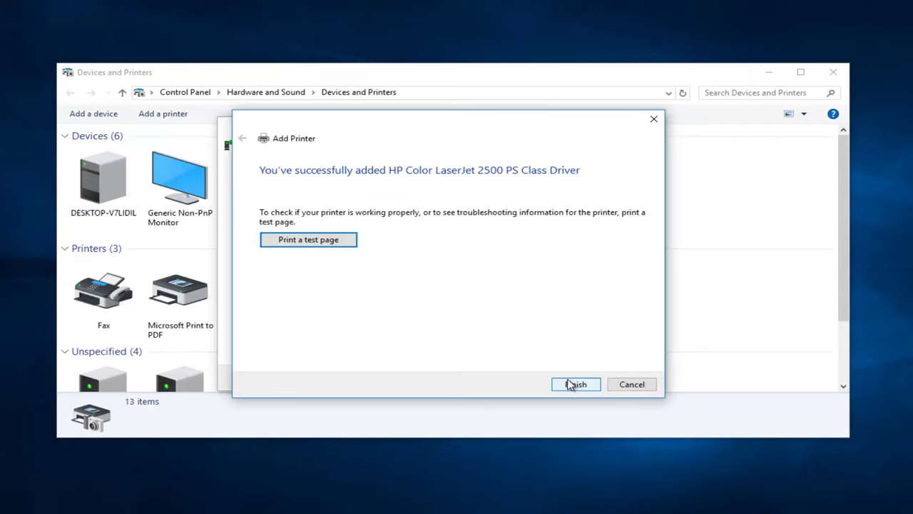
pyautogui.click(575, 385)
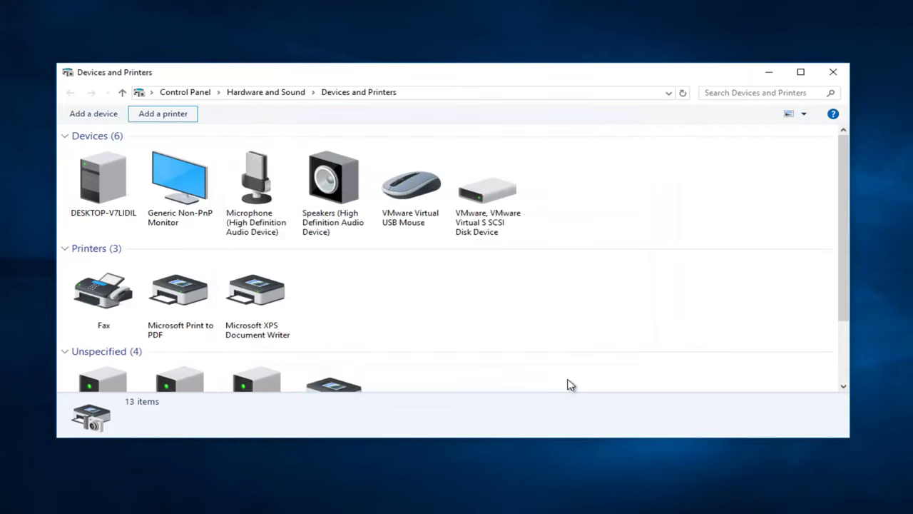